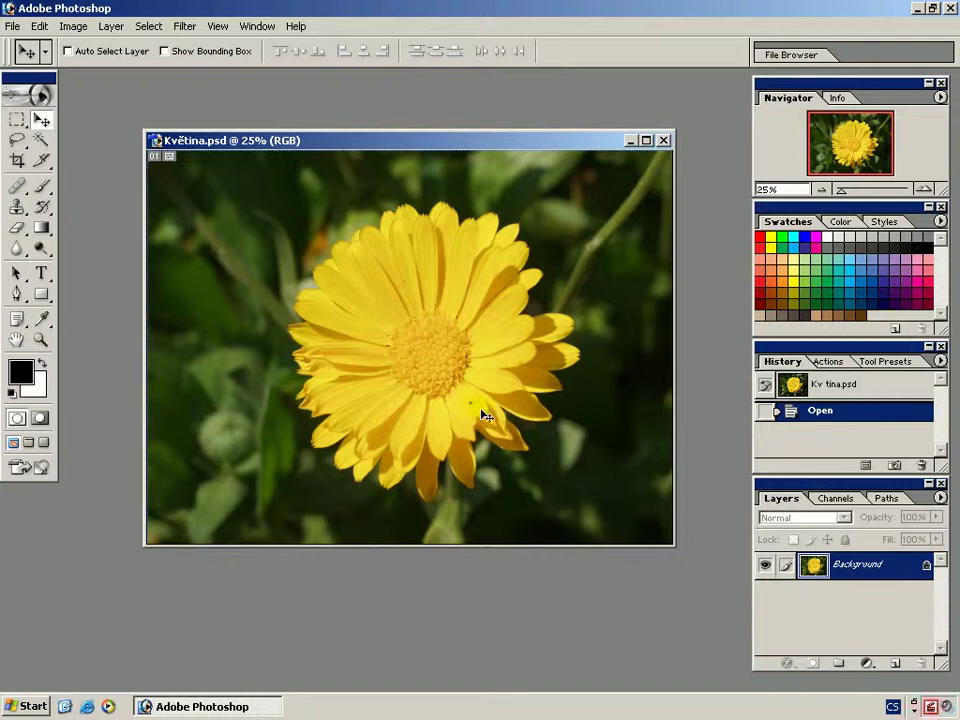
- Try covering the dark spot on the lower petal using the 20 px Brush in sampled petal yellow F3D735, then undo the stroke
key(ctrl+plus)
key(ctrl+plus)
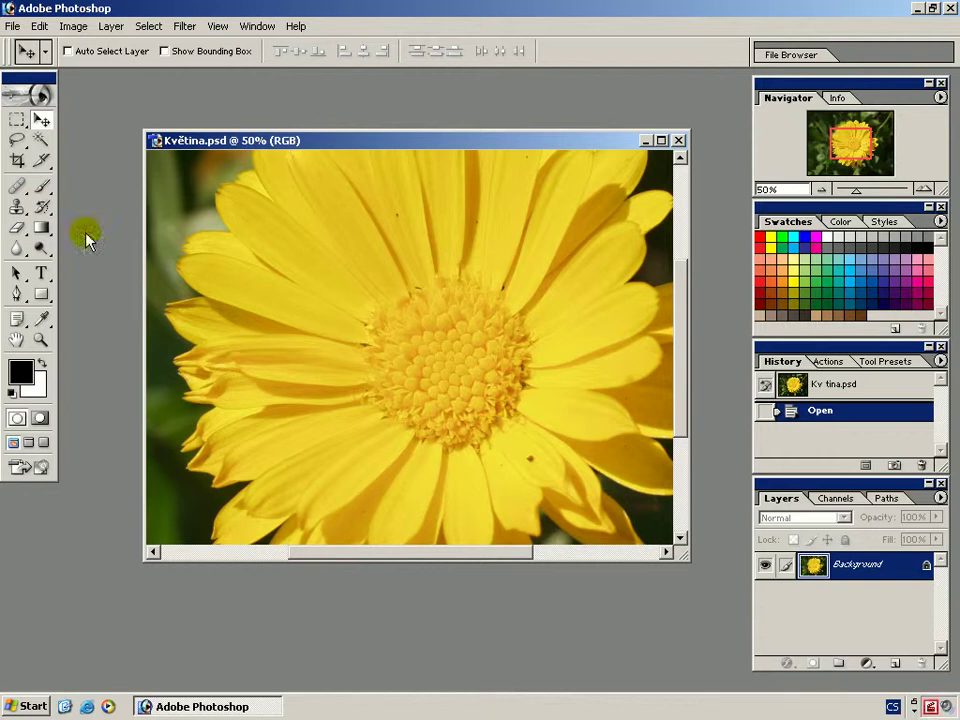
drag(41, 186, 119, 195)
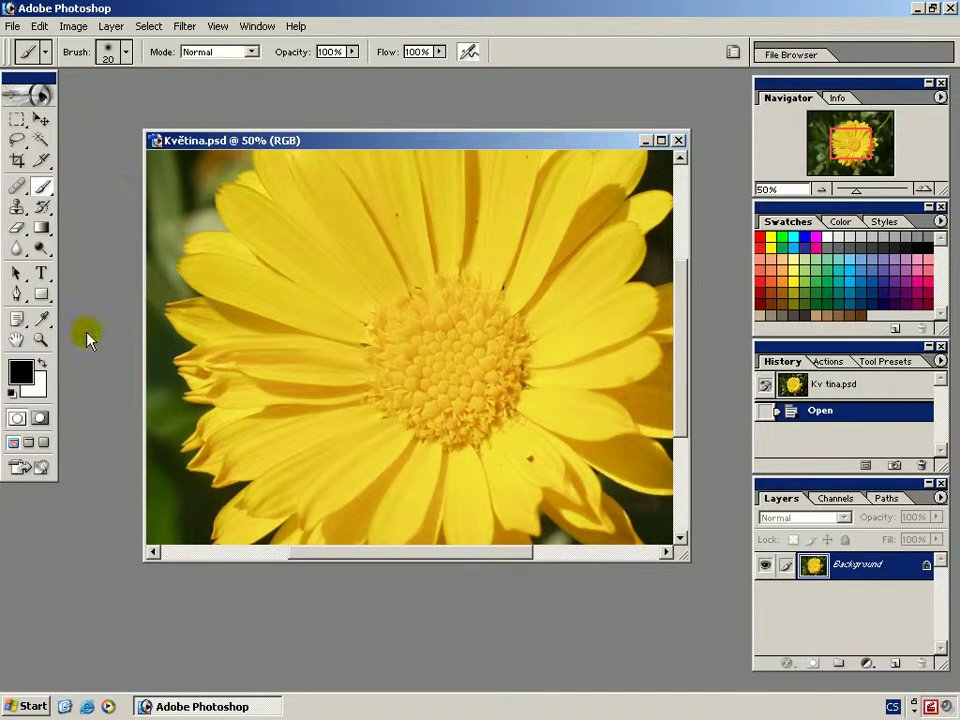
click(21, 371)
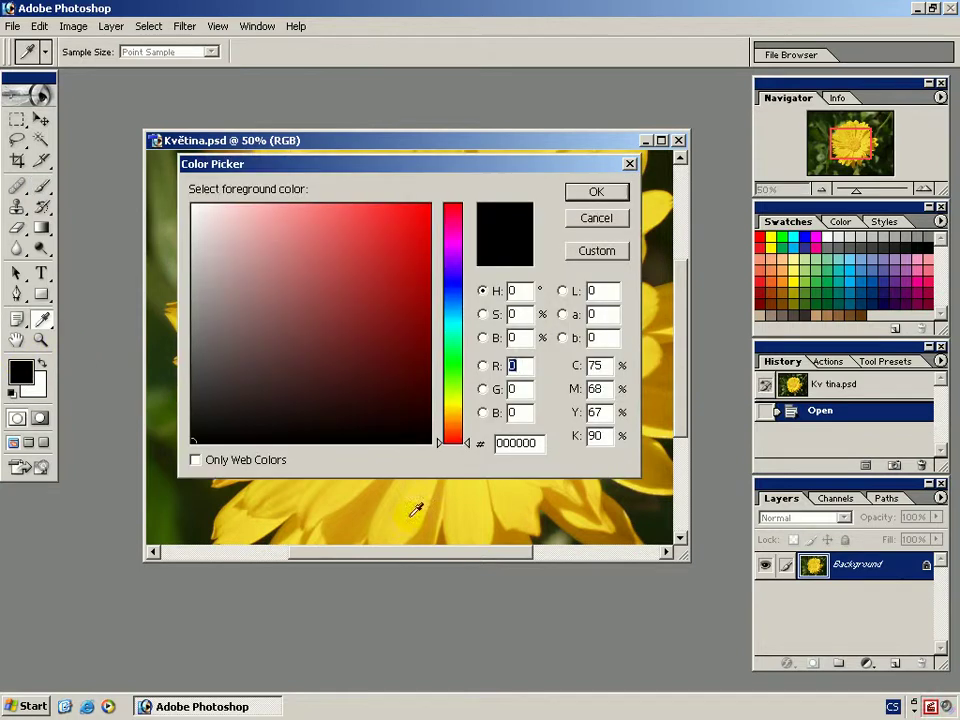
click(467, 514)
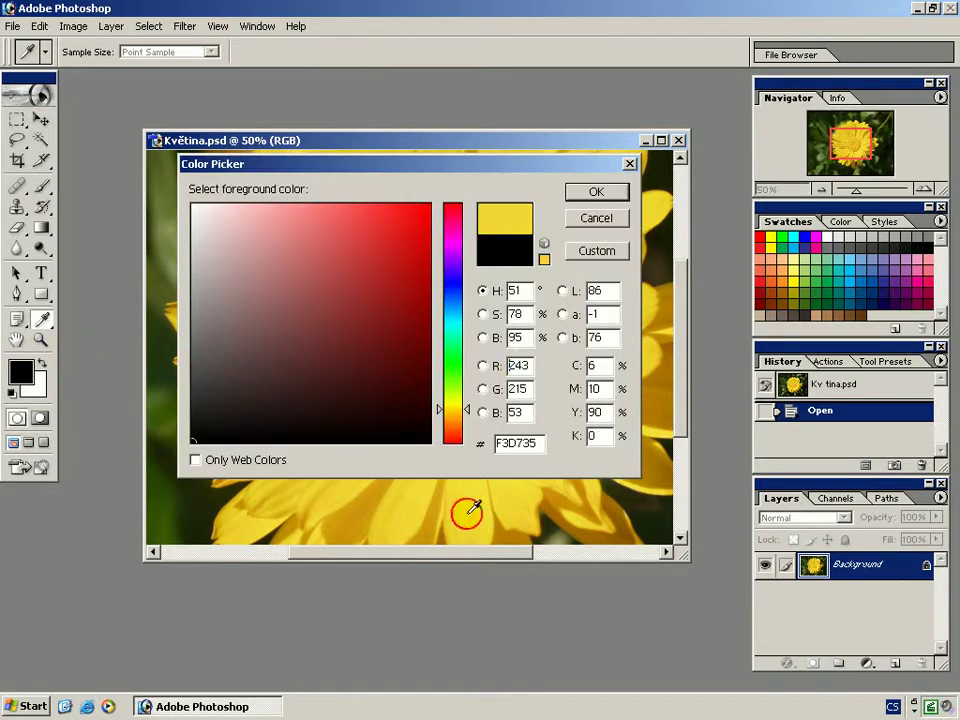
click(578, 191)
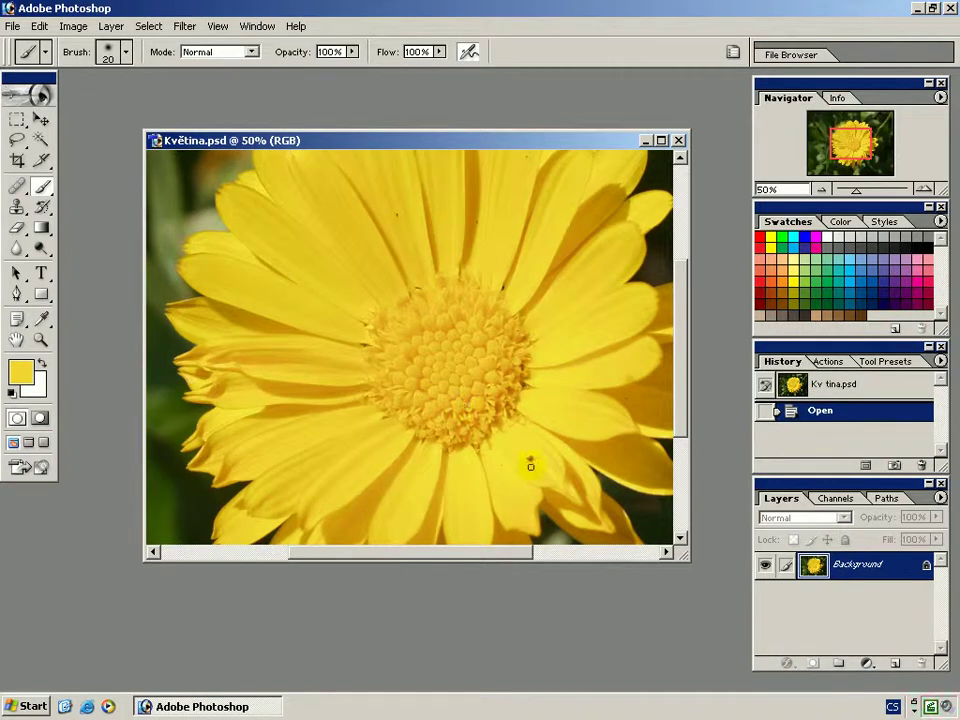
drag(537, 476, 538, 454)
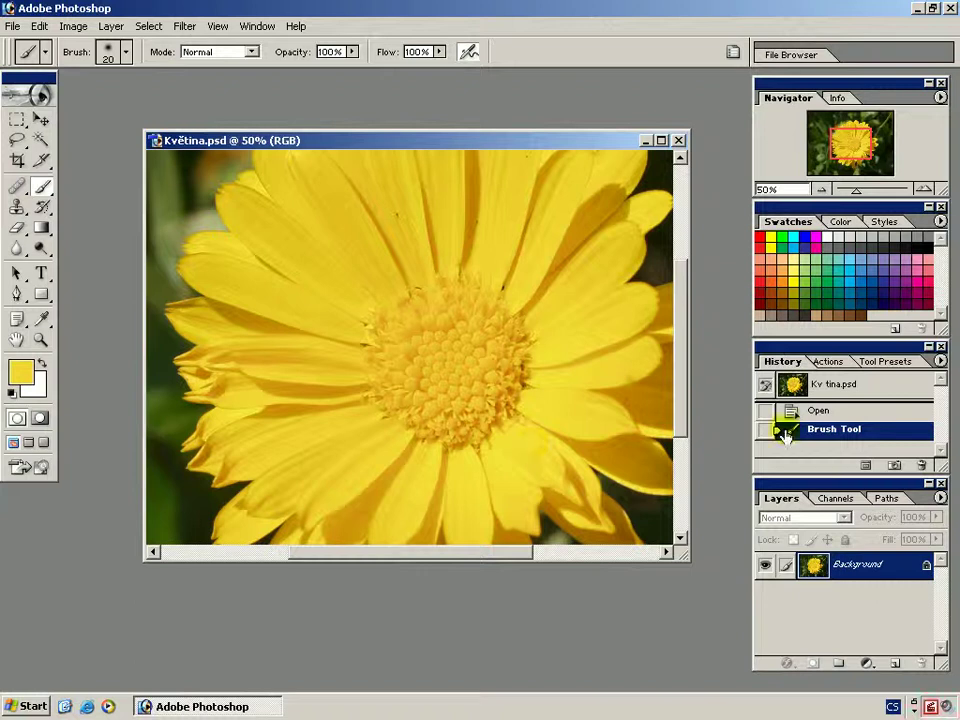
click(814, 414)
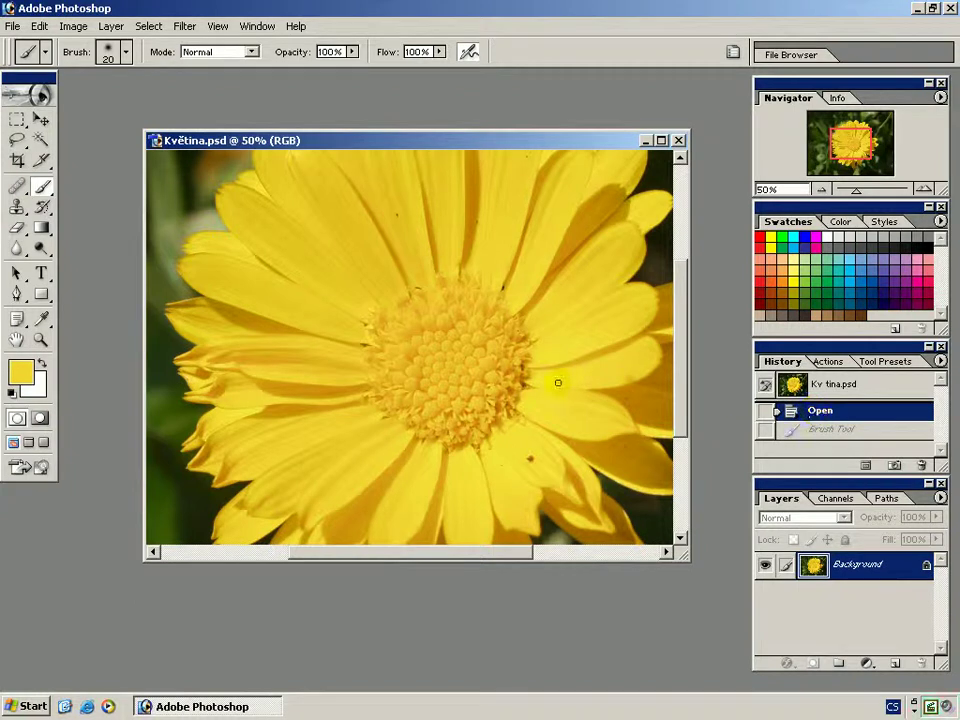
- Remove the dark spot on the lower petal with the 20 px Clone Stamp, sampling clean petal texture beside it
click(18, 209)
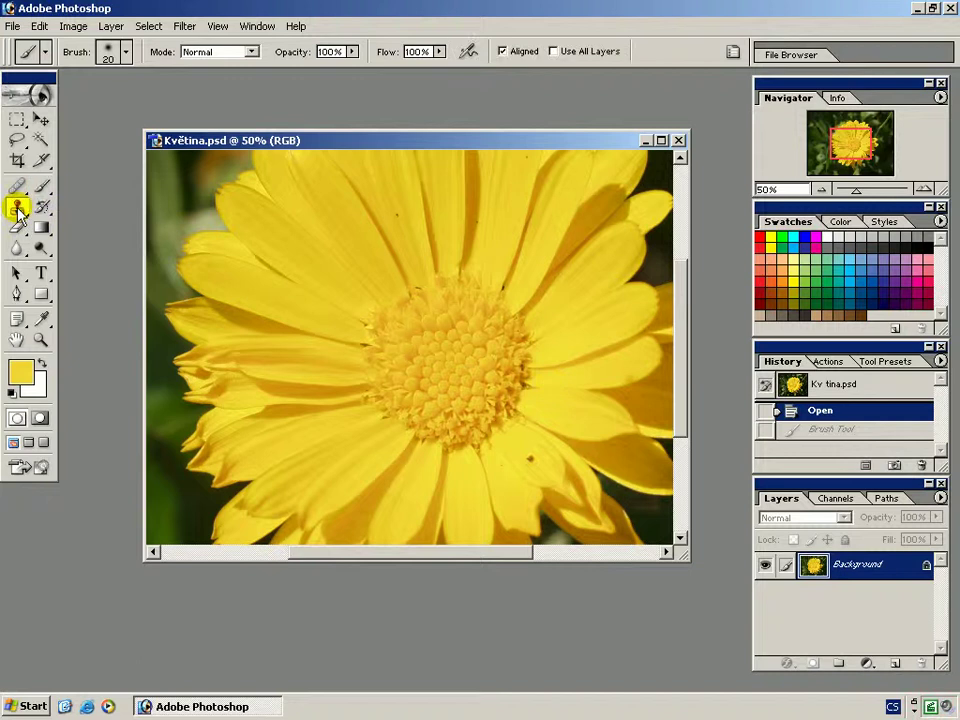
drag(18, 210, 160, 214)
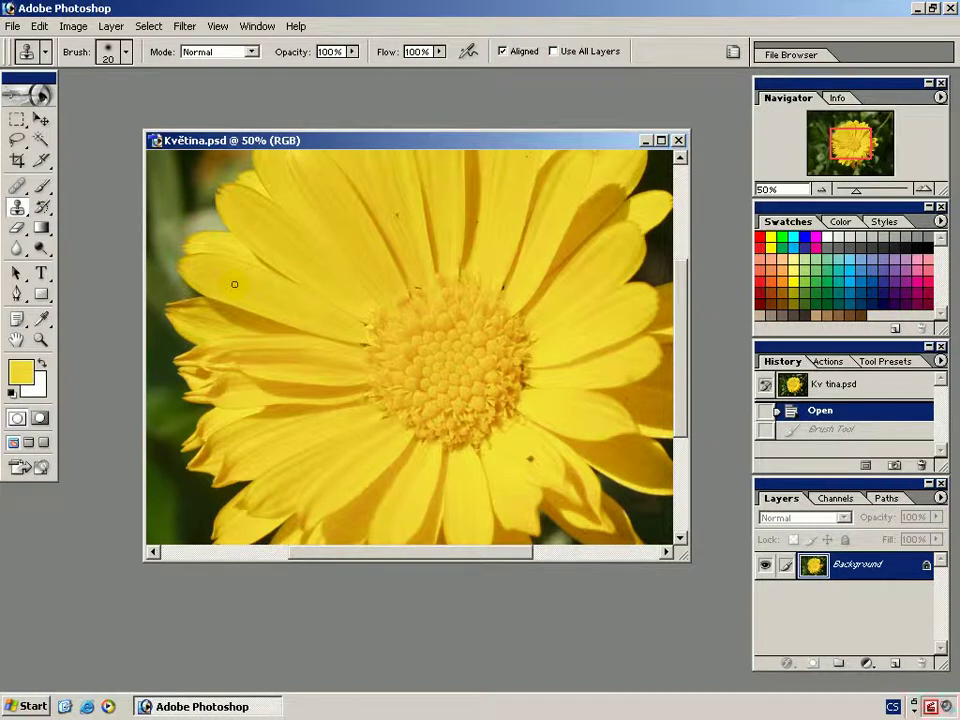
alt+click(270, 296)
alt+click(547, 474)
click(529, 458)
click(529, 457)
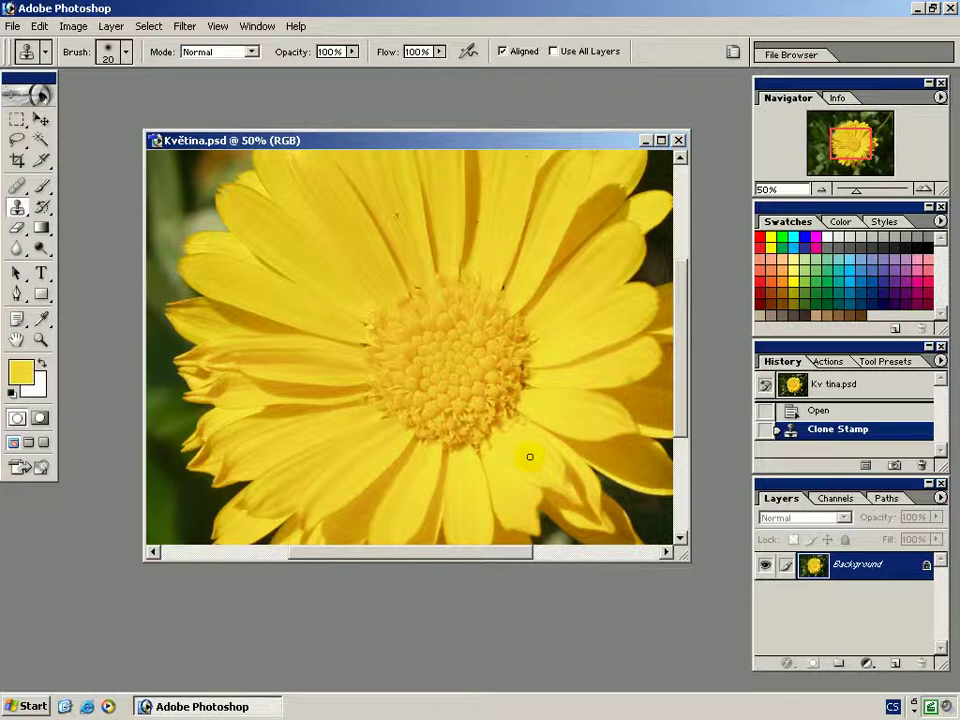
- Add an empty layer above the background and set the Clone Stamp to use all layers with a 200 px brush
key(ctrl+minus)
key(ctrl+minus)
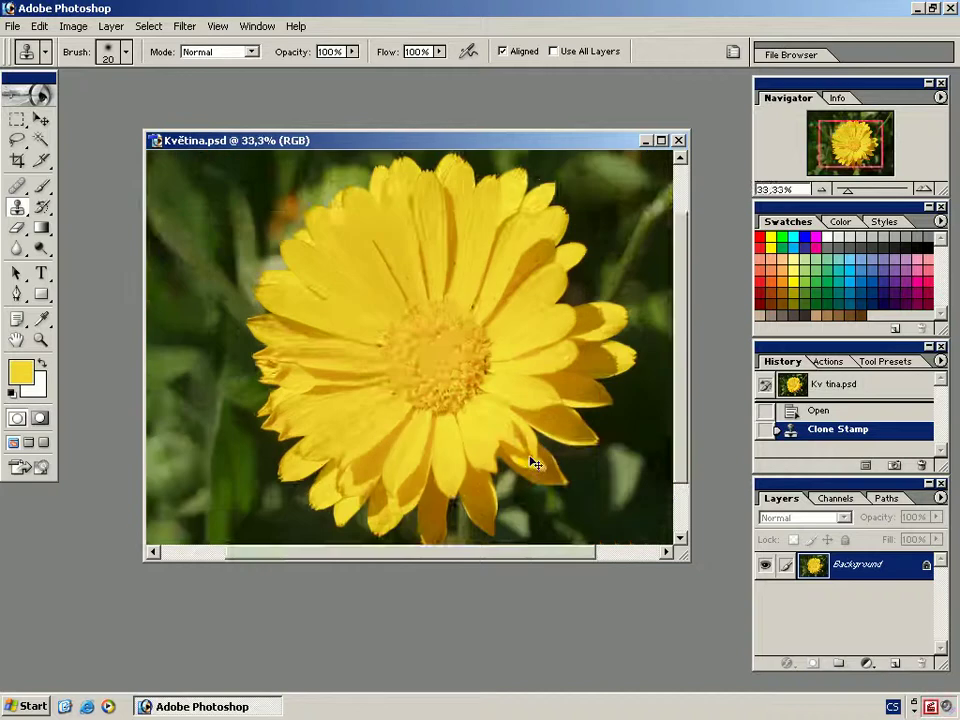
click(895, 664)
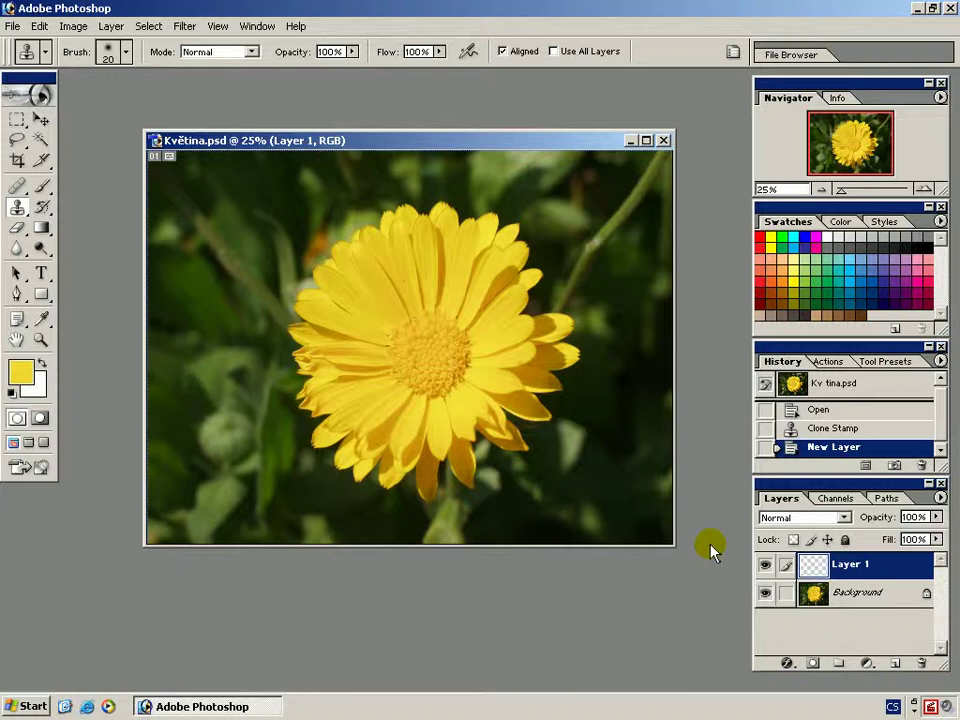
click(571, 51)
click(126, 51)
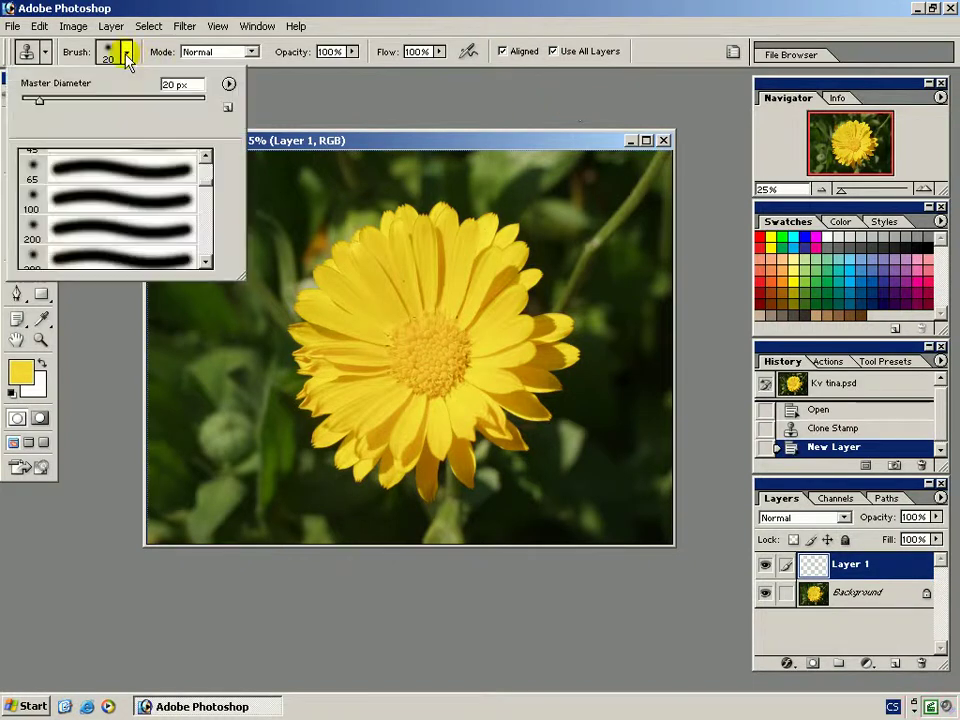
click(178, 82)
text(00)
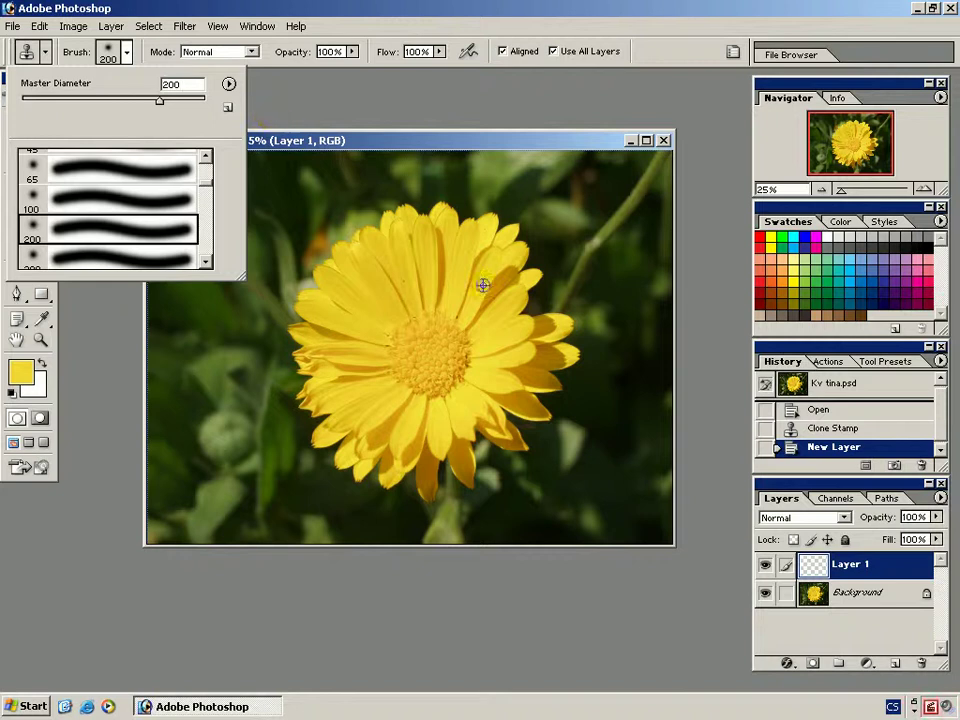
- Clone the flower's petals onto the new layer, offset to the flower's lower right, and hide the background layer
click(565, 353)
mouse_move(565, 353)
mouse_down()
mouse_move(608, 360)
mouse_move(608, 403)
mouse_move(600, 349)
mouse_move(592, 388)
mouse_move(540, 440)
mouse_move(476, 476)
mouse_move(551, 317)
mouse_move(484, 420)
mouse_move(566, 298)
mouse_move(478, 228)
mouse_move(446, 350)
mouse_move(430, 368)
mouse_up()
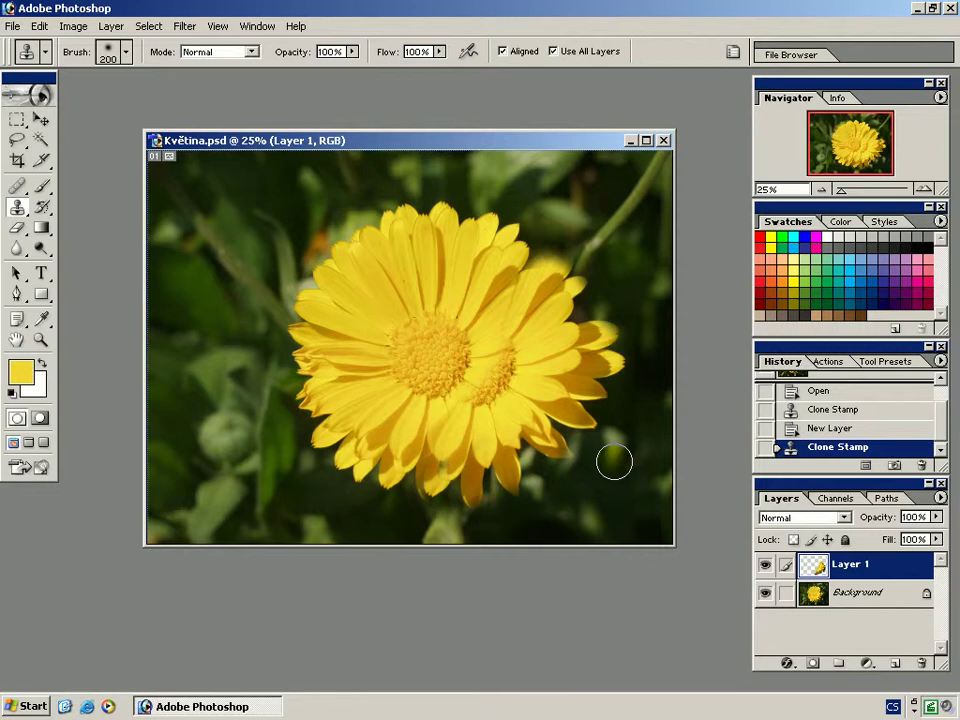
click(764, 593)
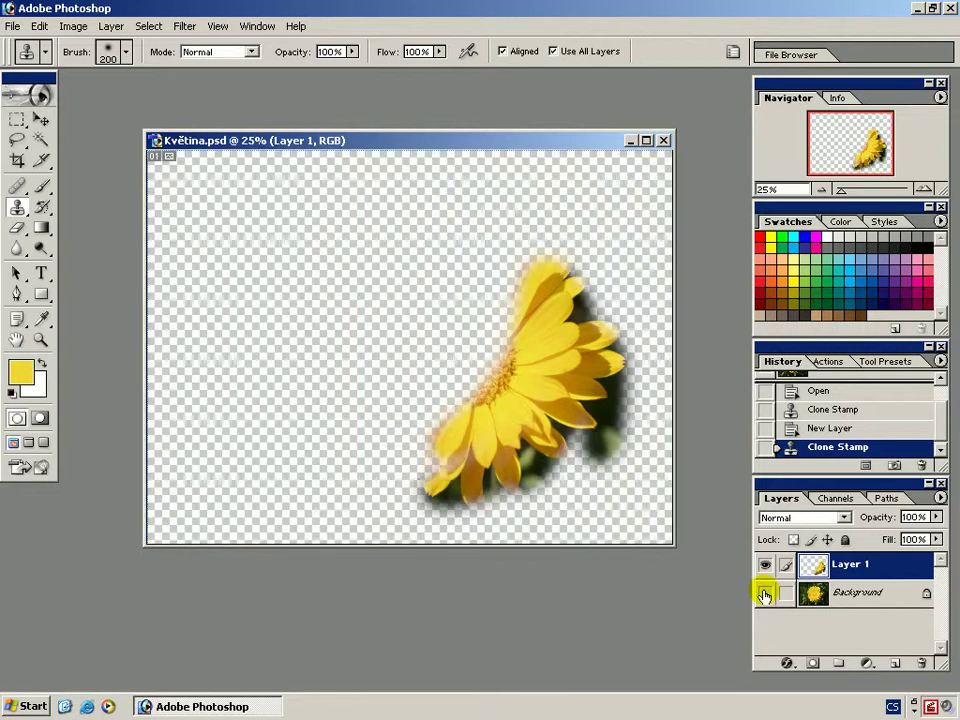
- Lower Layer 1's opacity to 55%, then revert the image to the state just after the new layer was added
key(0)
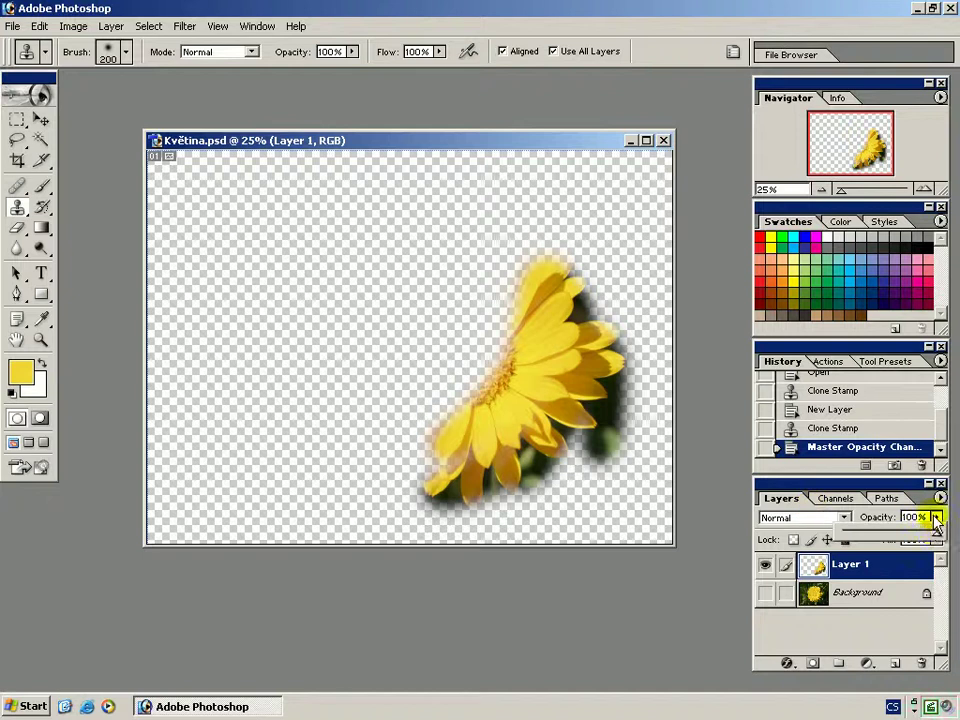
drag(936, 516, 896, 538)
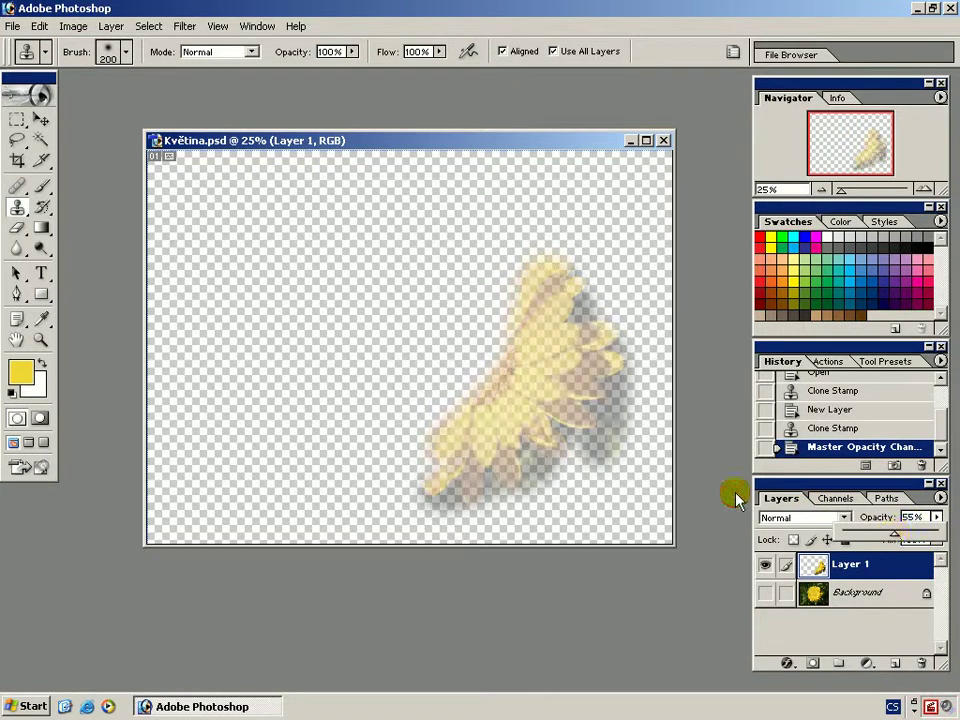
click(801, 409)
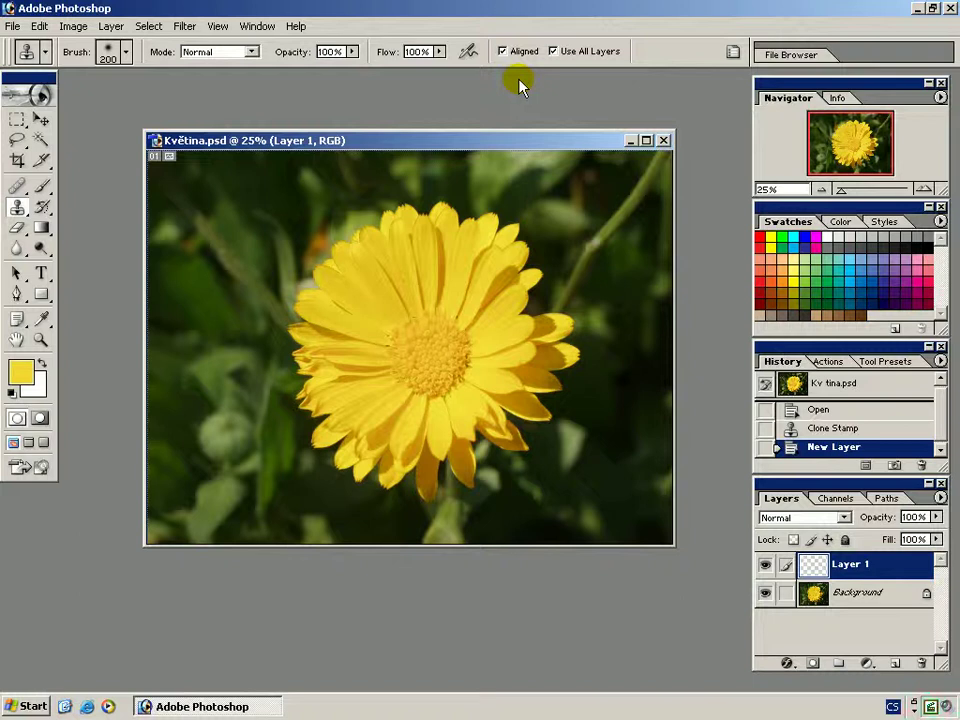
- Try cloning the flower above its upper-left petals in several aligned strokes, then revert to the empty new layer
click(378, 215)
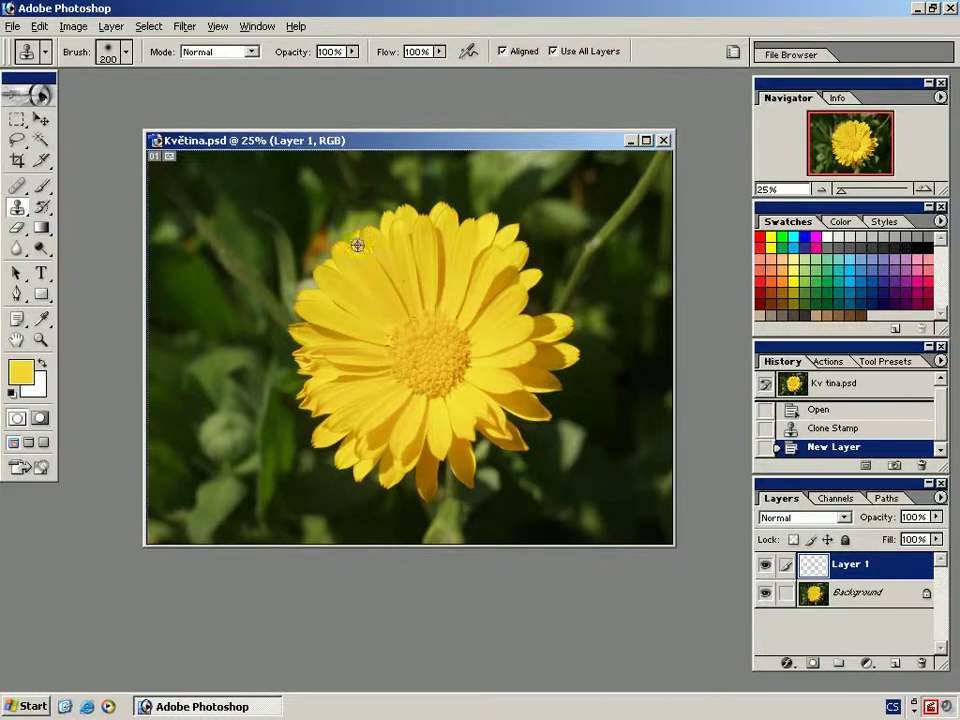
alt+click(359, 242)
mouse_move(300, 197)
mouse_down()
mouse_move(242, 226)
mouse_move(262, 196)
mouse_move(252, 250)
mouse_move(272, 252)
mouse_move(268, 332)
mouse_move(281, 266)
mouse_move(253, 276)
mouse_move(340, 248)
mouse_move(360, 221)
mouse_move(360, 160)
mouse_move(370, 188)
mouse_move(343, 249)
mouse_up()
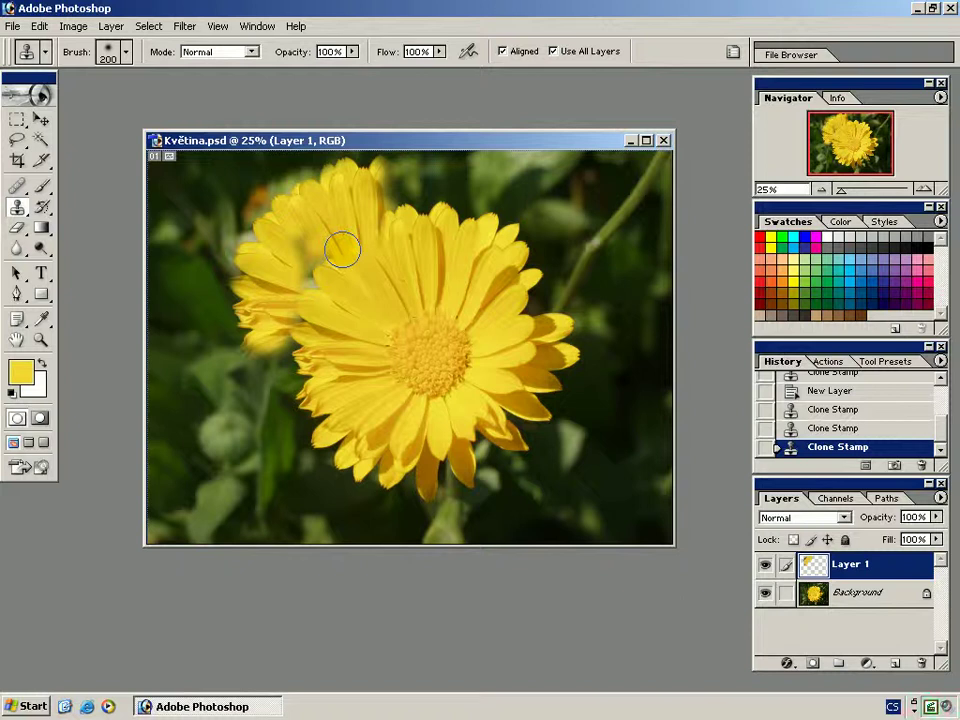
click(816, 392)
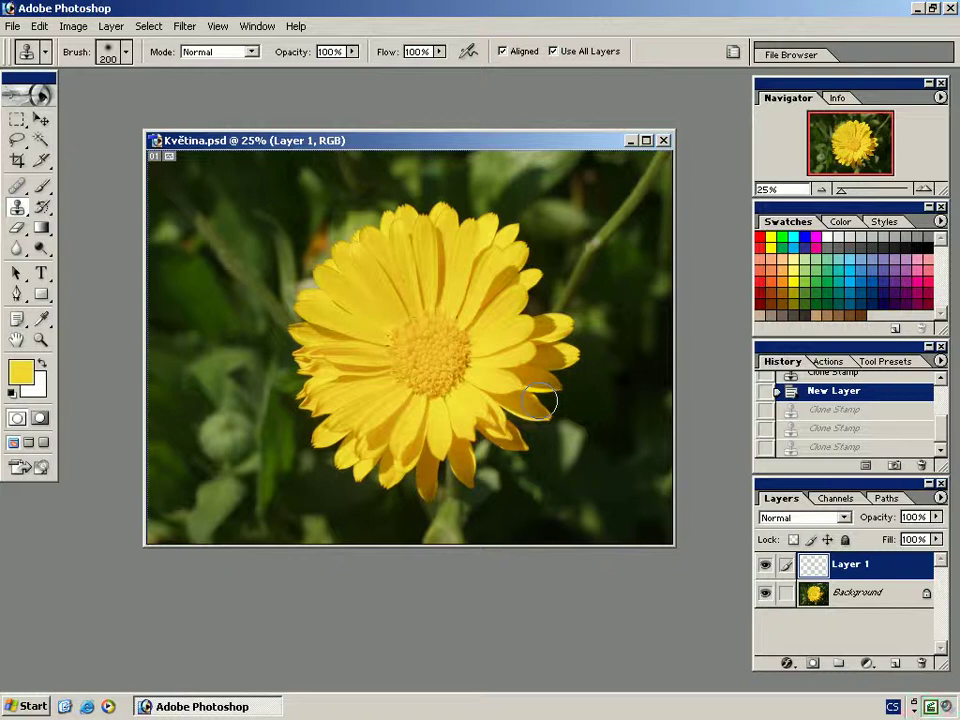
- Turn off Aligned and clone the flower's centre into the upper-left and upper-right areas of the photo on Layer 1
click(522, 52)
alt+click(428, 354)
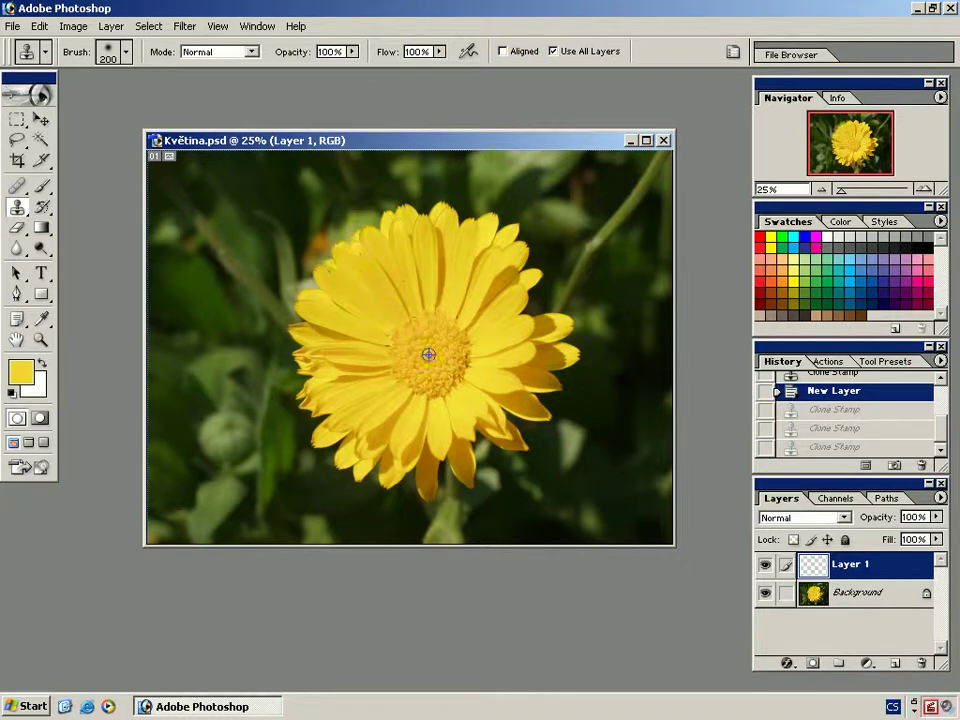
click(224, 220)
mouse_move(224, 220)
mouse_down()
mouse_move(253, 249)
mouse_move(236, 225)
mouse_move(218, 230)
mouse_move(253, 250)
mouse_move(214, 193)
mouse_move(203, 213)
mouse_up()
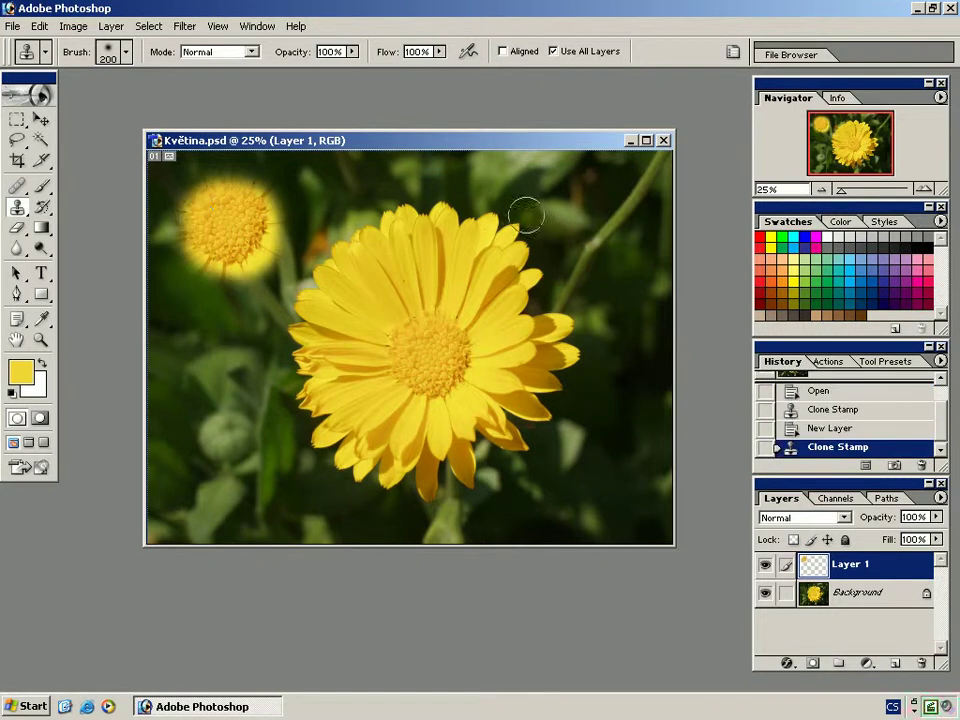
mouse_move(585, 207)
mouse_down()
mouse_move(583, 238)
mouse_move(612, 249)
mouse_move(616, 215)
mouse_move(561, 211)
mouse_move(565, 244)
mouse_move(609, 235)
mouse_move(610, 189)
mouse_move(571, 190)
mouse_move(566, 205)
mouse_move(609, 216)
mouse_up()
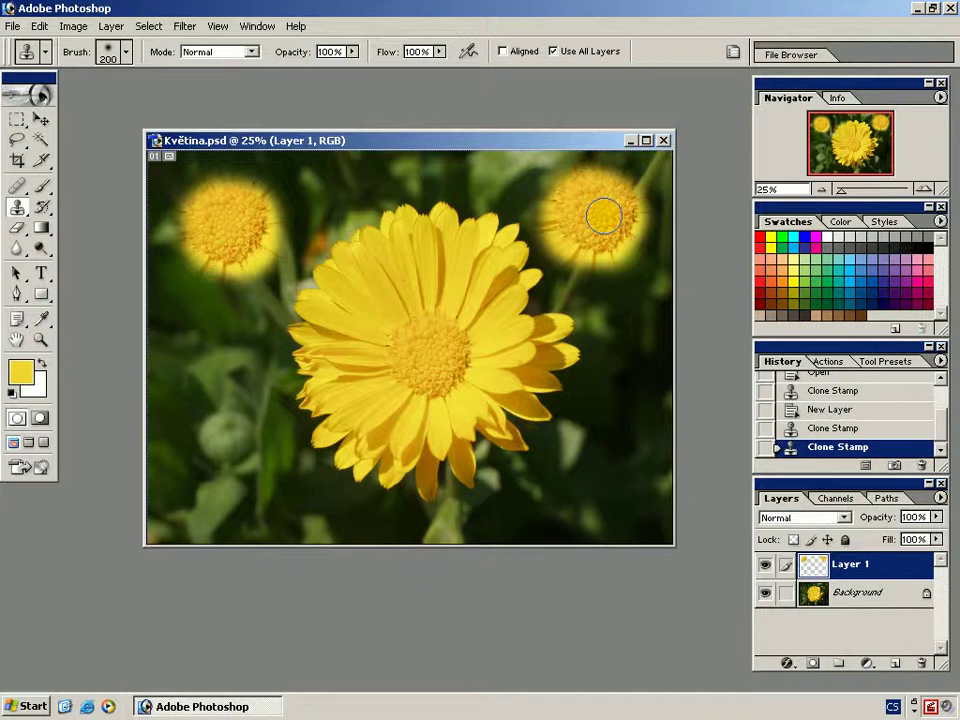
- Paint the blue bubble pattern over the main flower's centre on Layer 1 with the Pattern Stamp
click(18, 207)
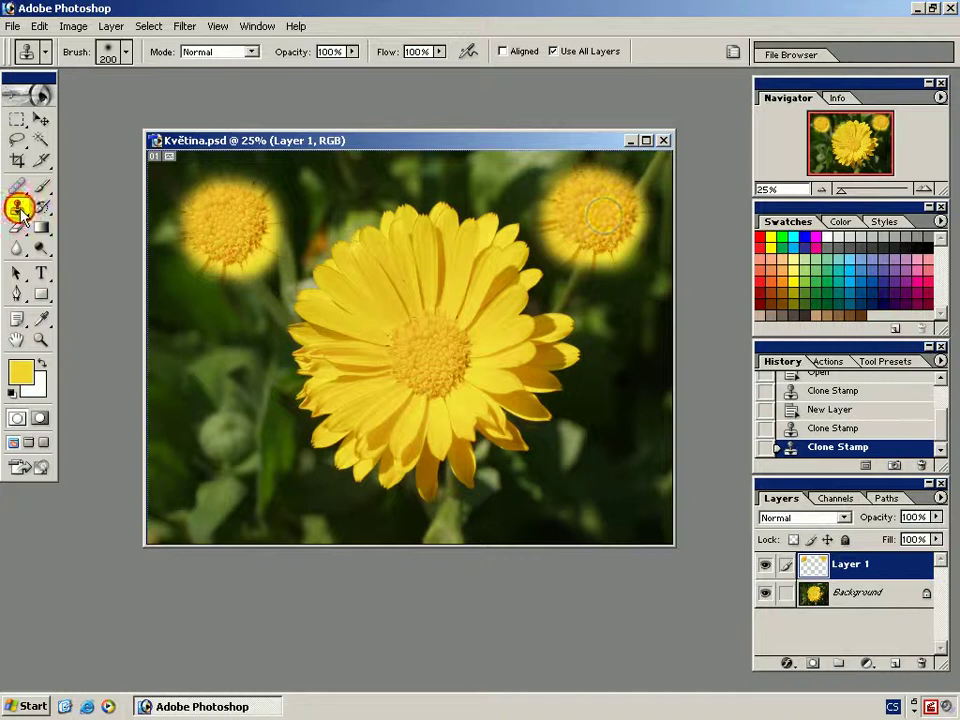
drag(18, 207, 160, 230)
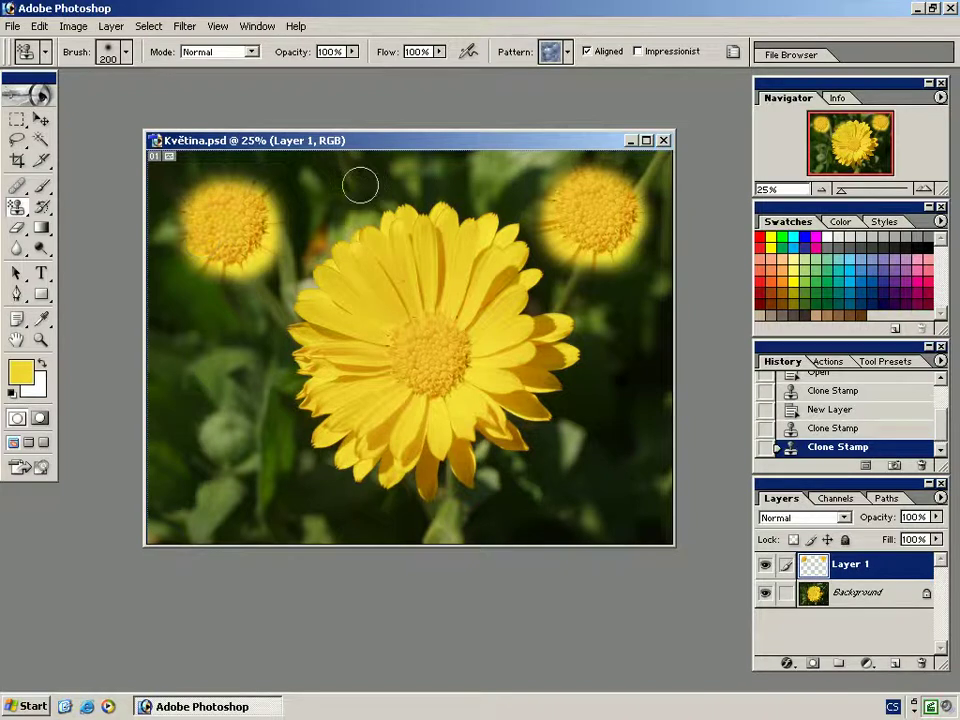
click(567, 53)
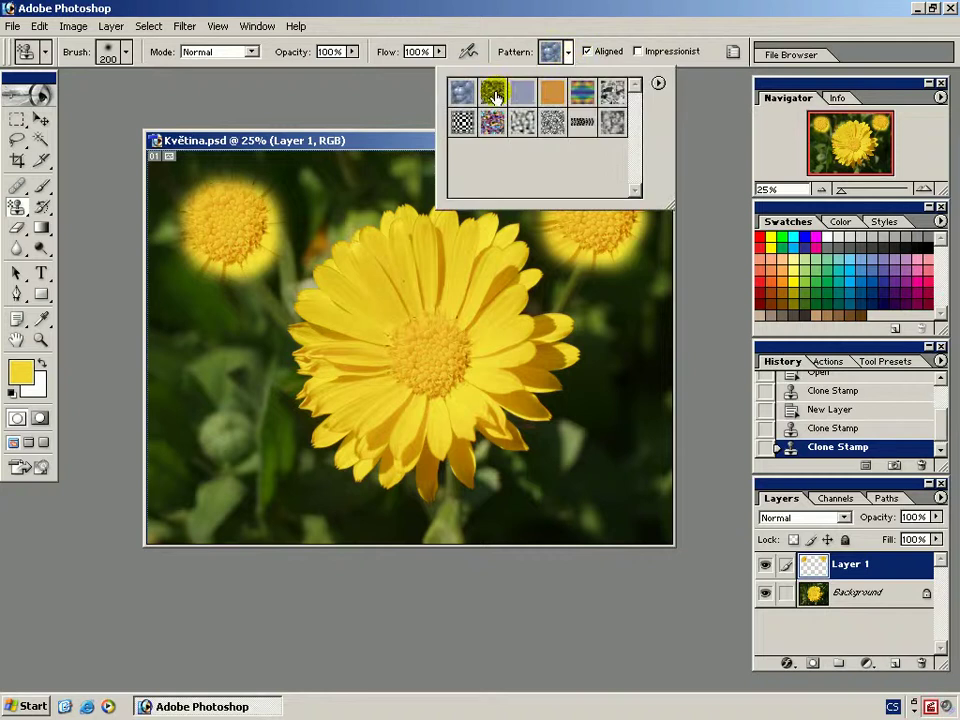
double_click(465, 95)
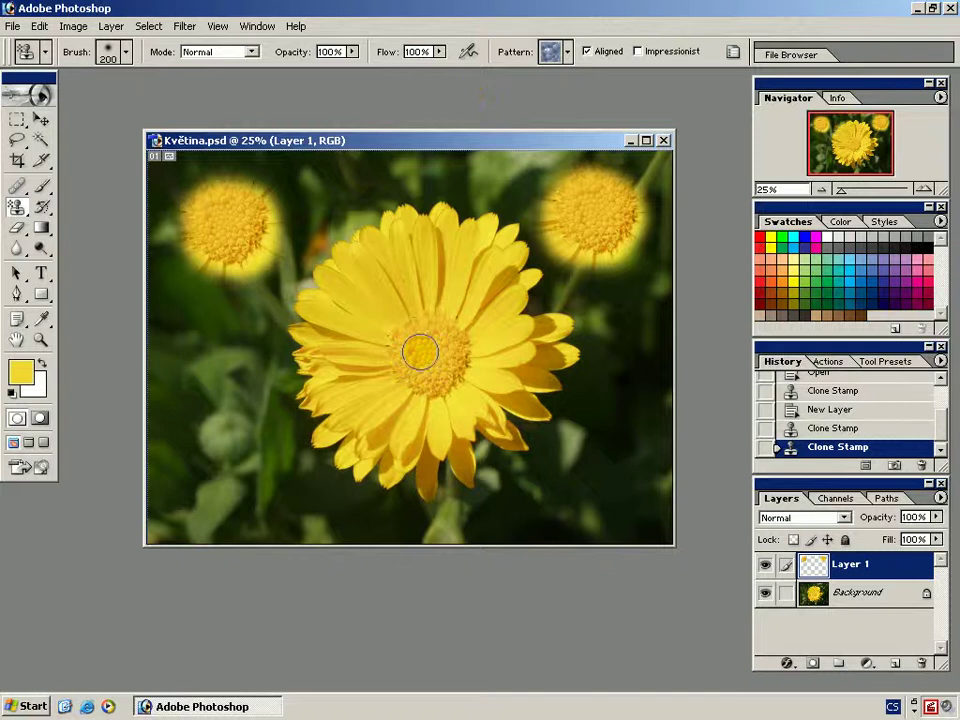
mouse_move(420, 351)
mouse_down()
mouse_move(435, 345)
mouse_move(425, 360)
mouse_move(444, 330)
mouse_move(399, 349)
mouse_move(420, 371)
mouse_move(441, 352)
mouse_up()
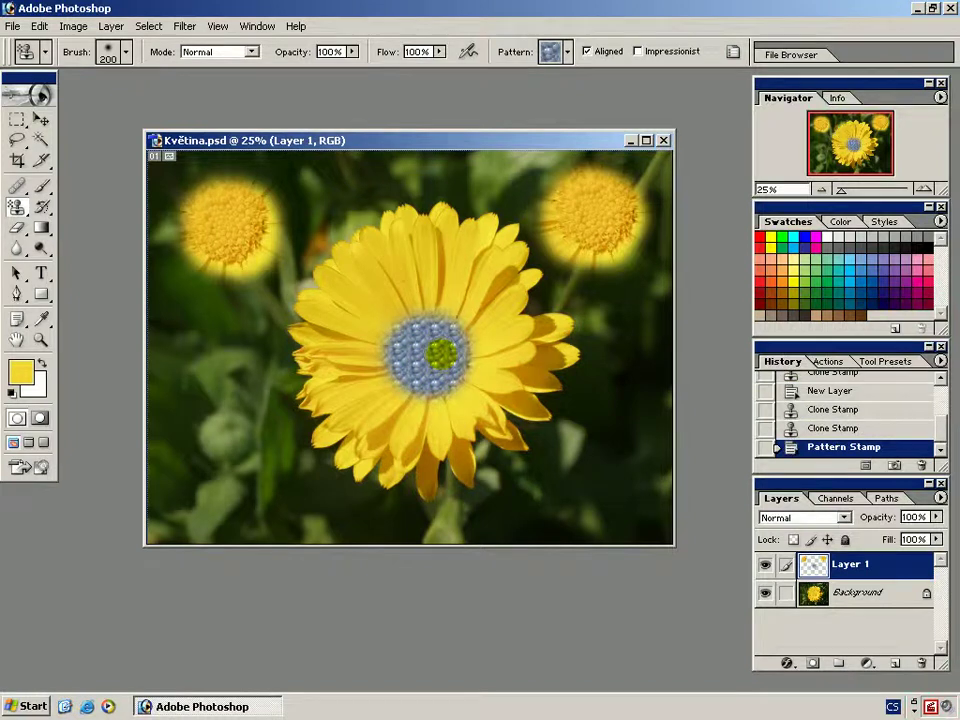